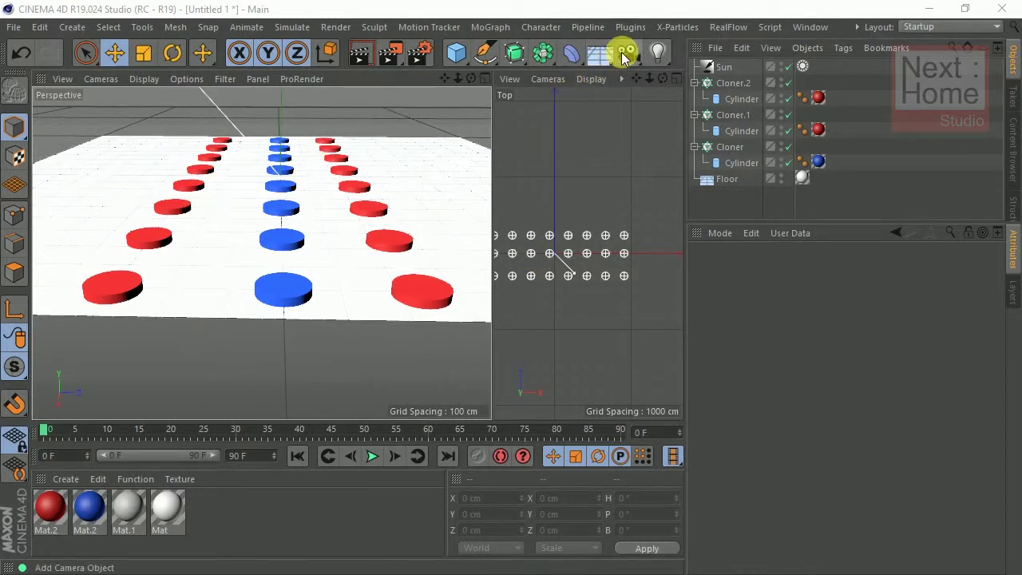
Step: Add a camera, look through it, and dolly it in to X 1470.842, Y 316.013, Z -3.65 cm
drag(626, 57, 656, 78)
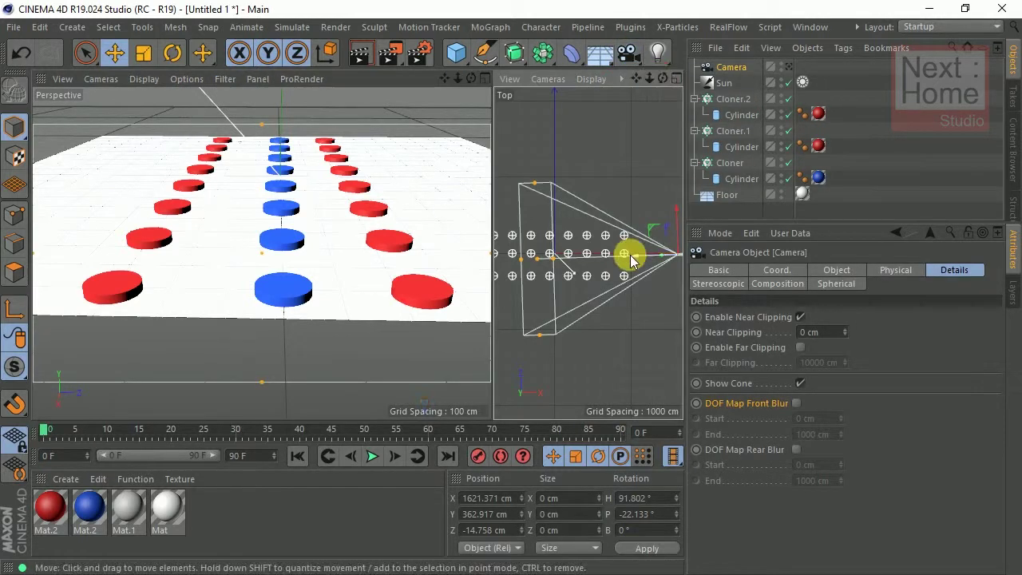
click(790, 67)
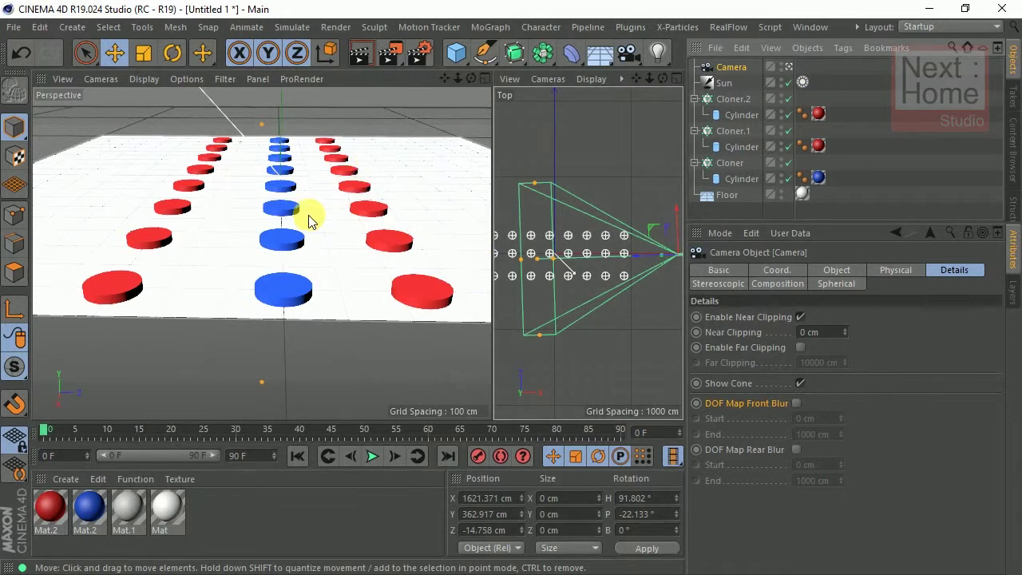
key(2)
drag(310, 220, 316, 211)
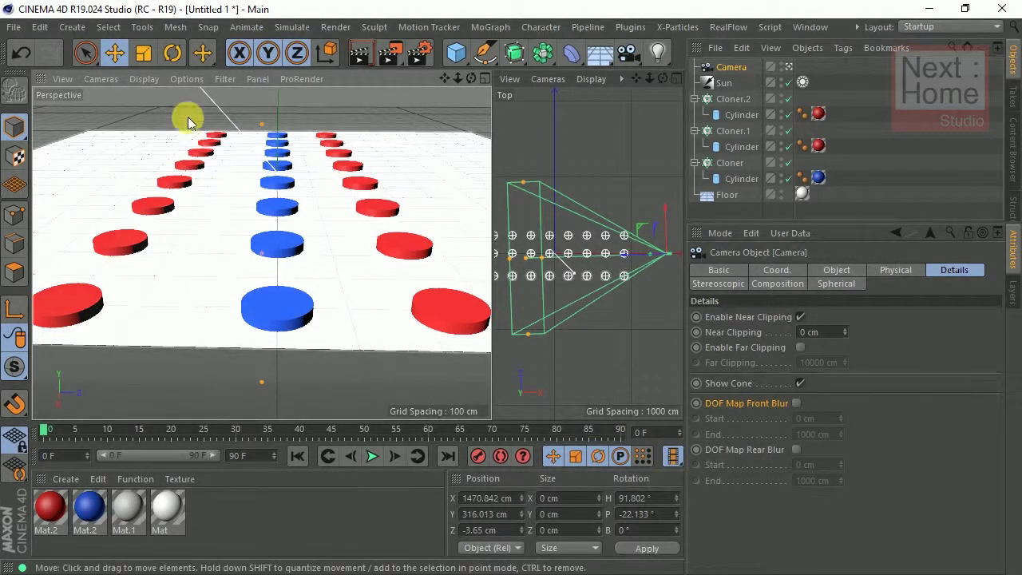
Step: Enable Depth of Field in the perspective view's display options
click(186, 80)
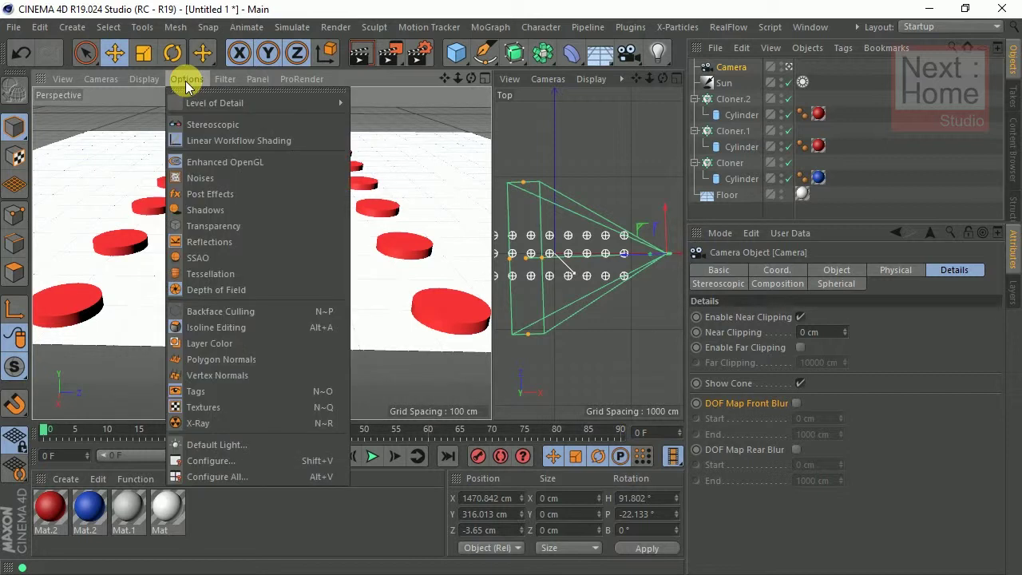
click(203, 290)
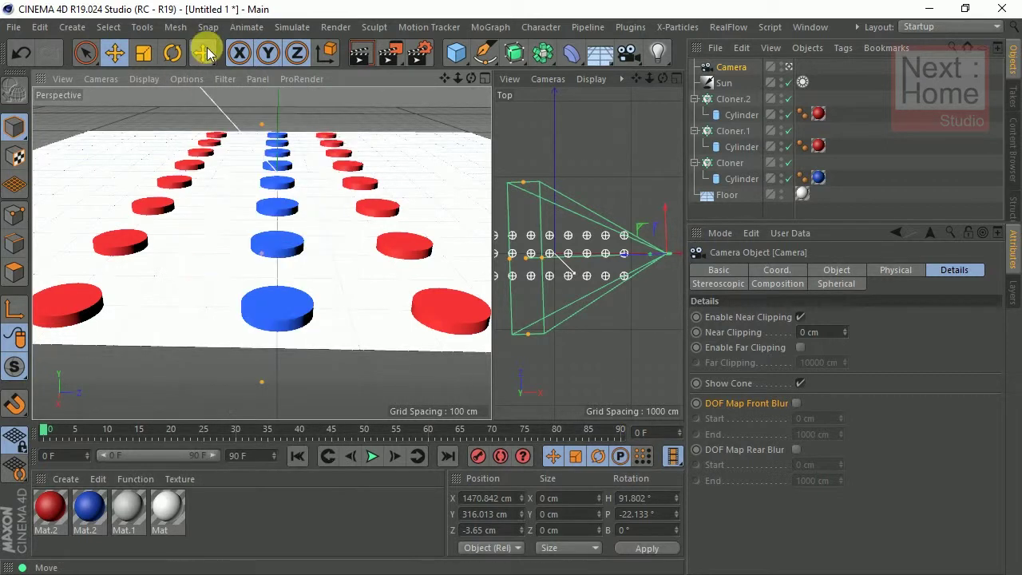
click(186, 79)
click(228, 290)
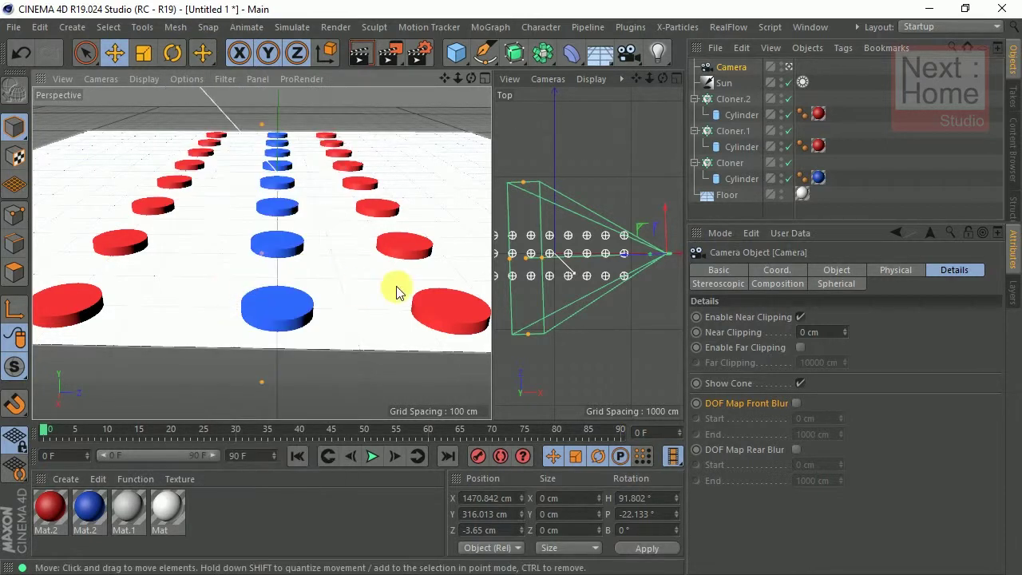
click(896, 271)
click(837, 272)
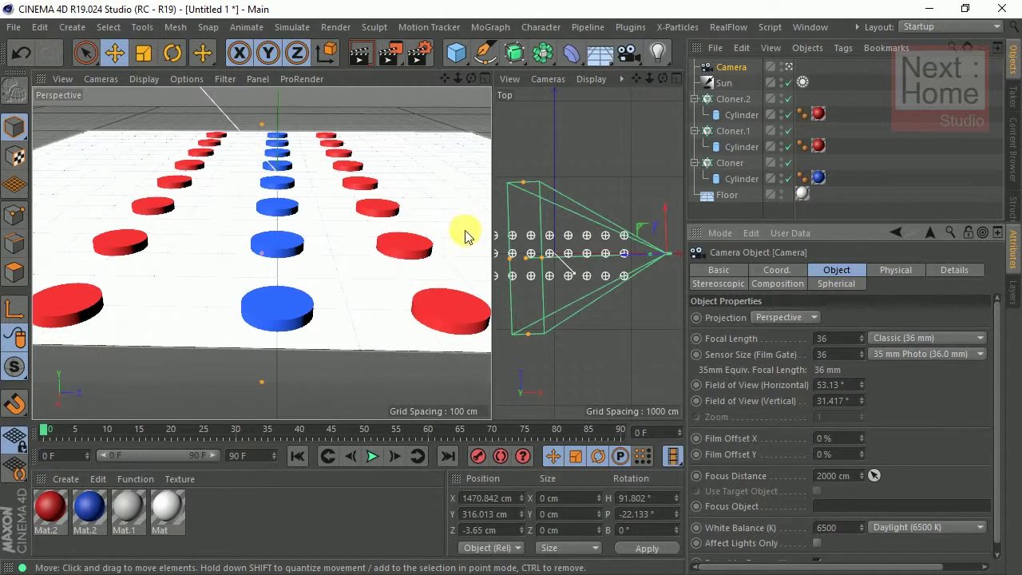
Step: Check the view's Enhanced OpenGL Depth of Field (Max Radius 10), then reselect the camera
key(shift+v)
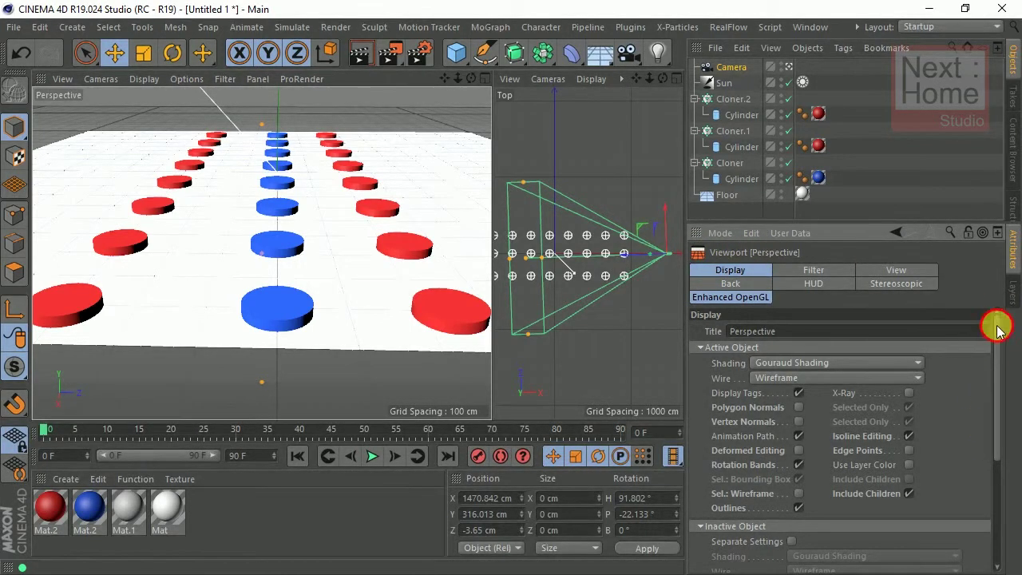
drag(994, 322, 988, 463)
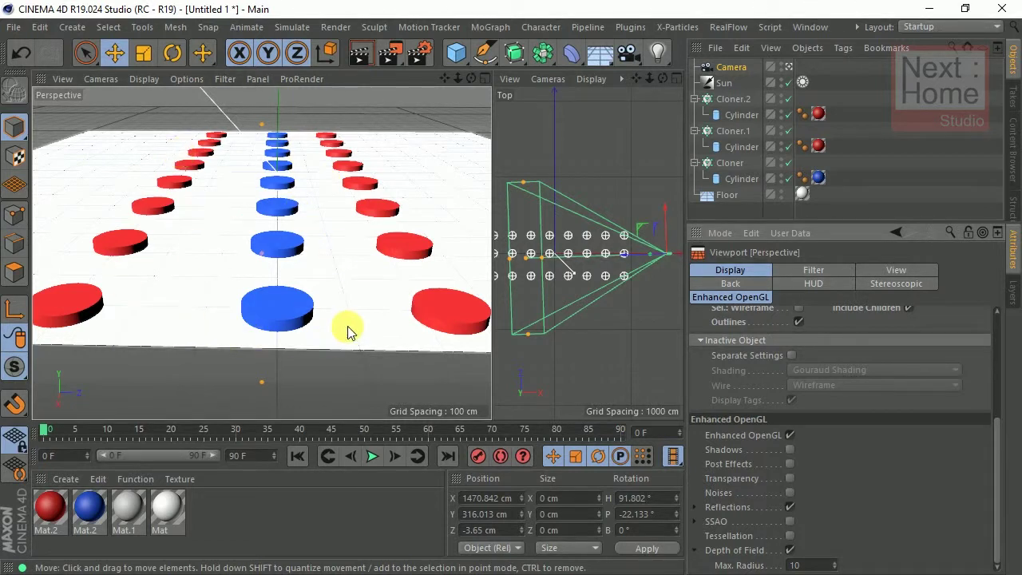
click(728, 68)
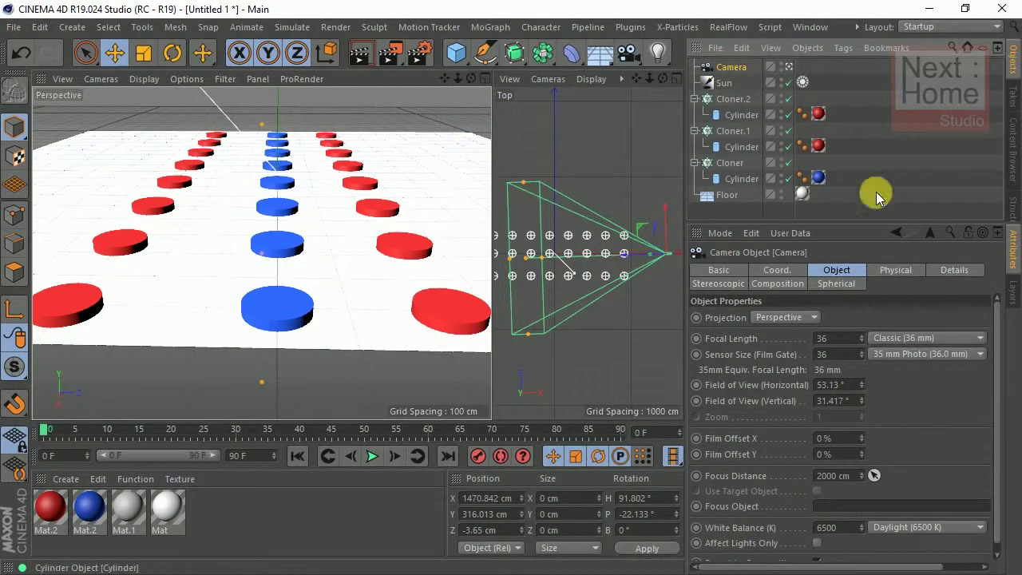
Step: Set the camera's F-Stop to 1.8 on its Physical tab
click(905, 273)
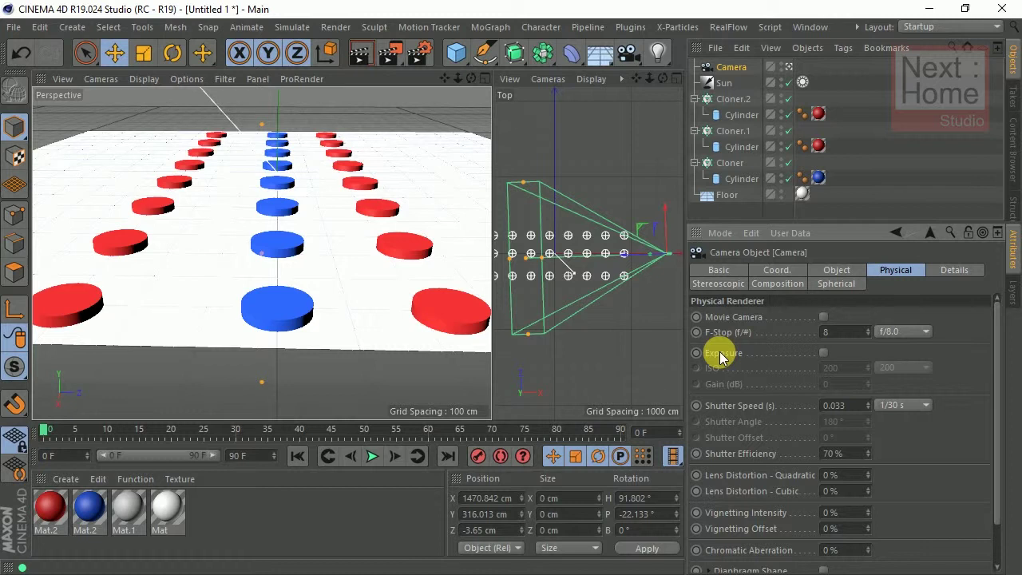
double_click(842, 333)
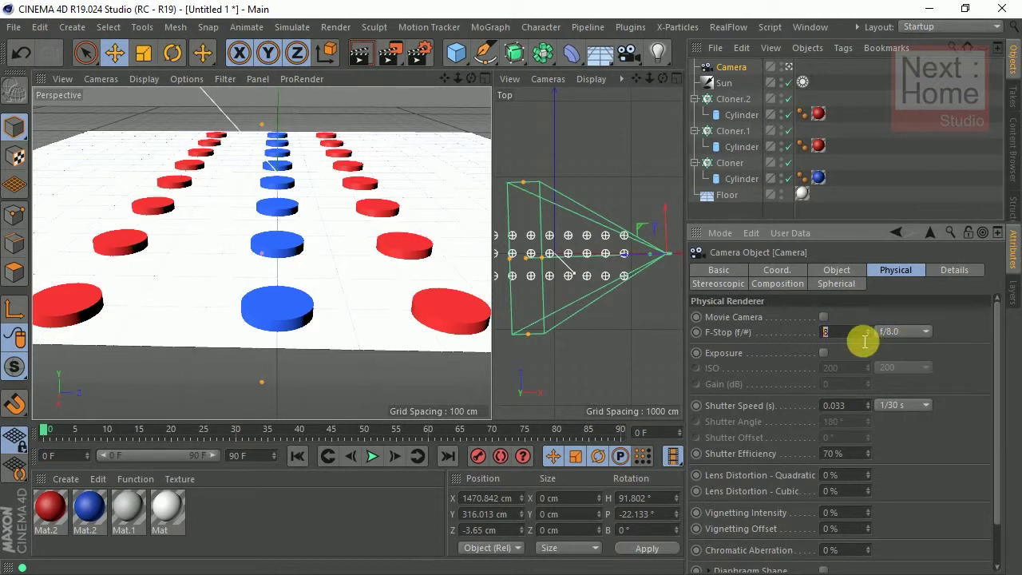
text(1.8)
key(Return)
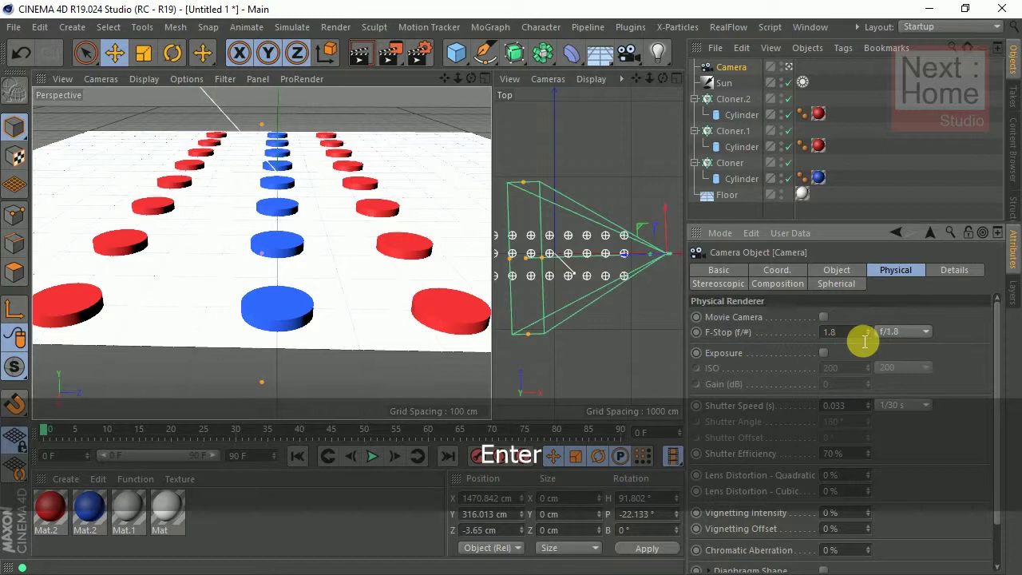
Step: Choose the f/1.0 preset, refine the F-Stop to a custom 0.9, and deselect the camera
click(890, 332)
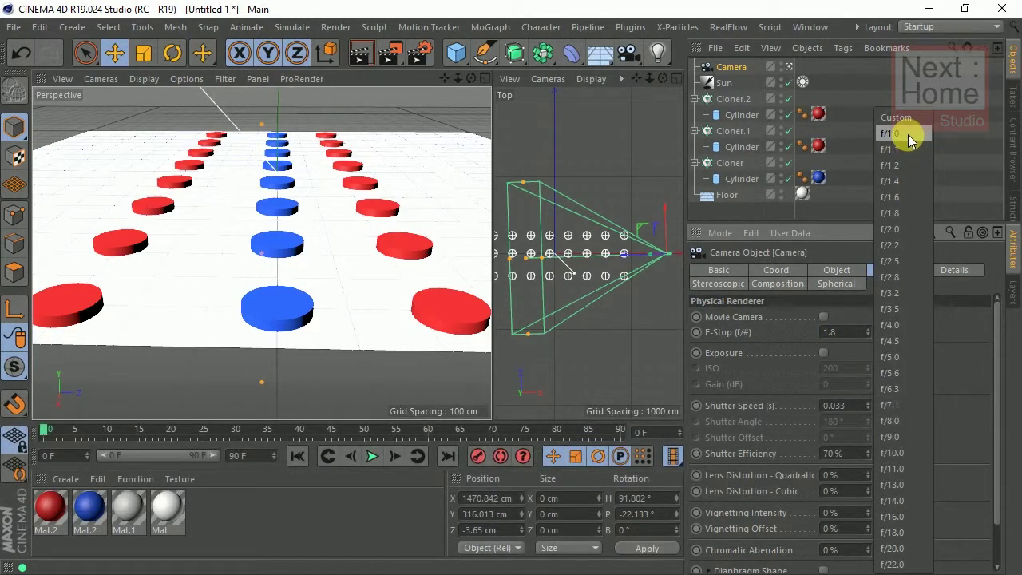
click(907, 134)
click(911, 330)
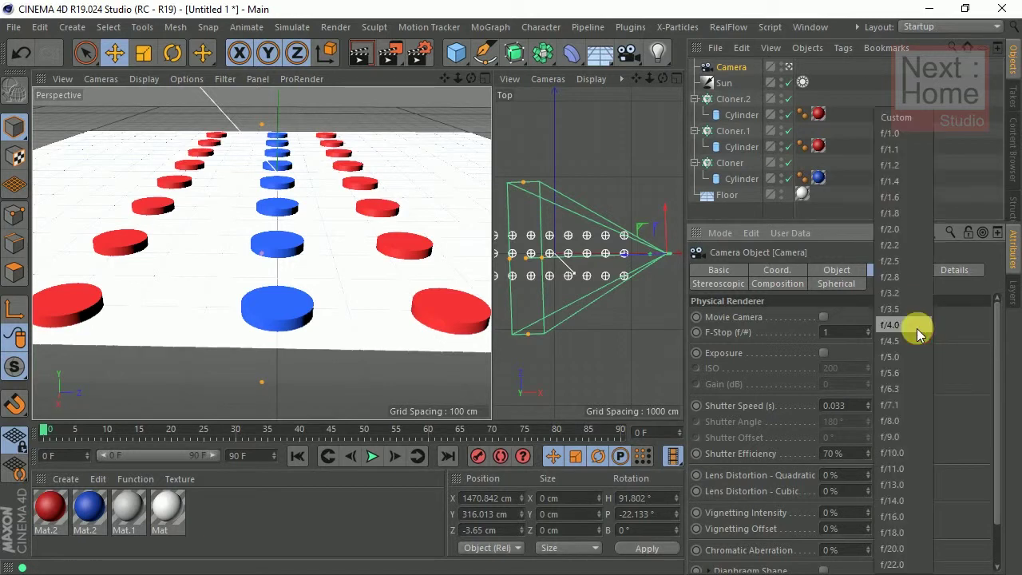
click(904, 134)
click(836, 330)
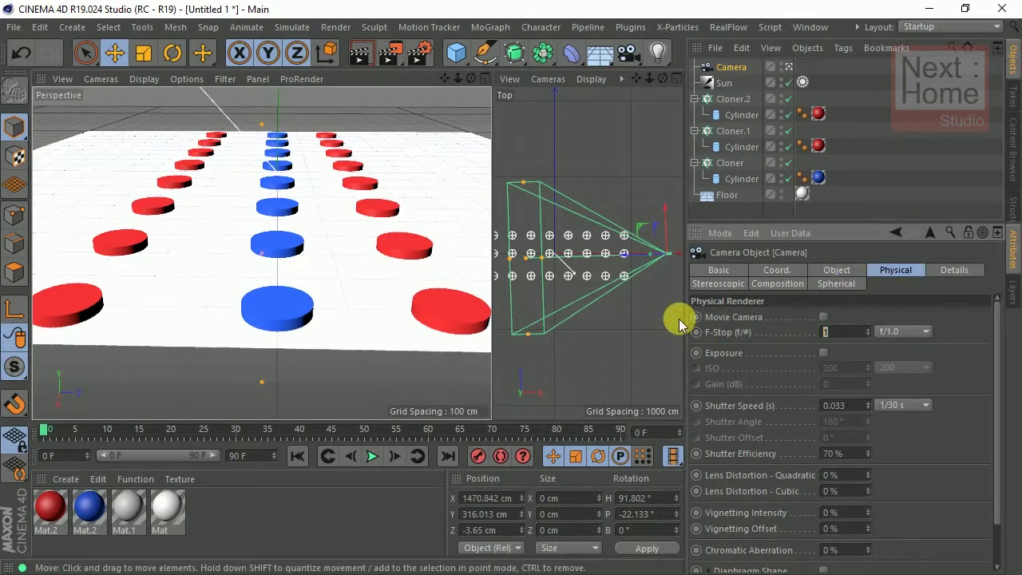
text(.9)
key(Return)
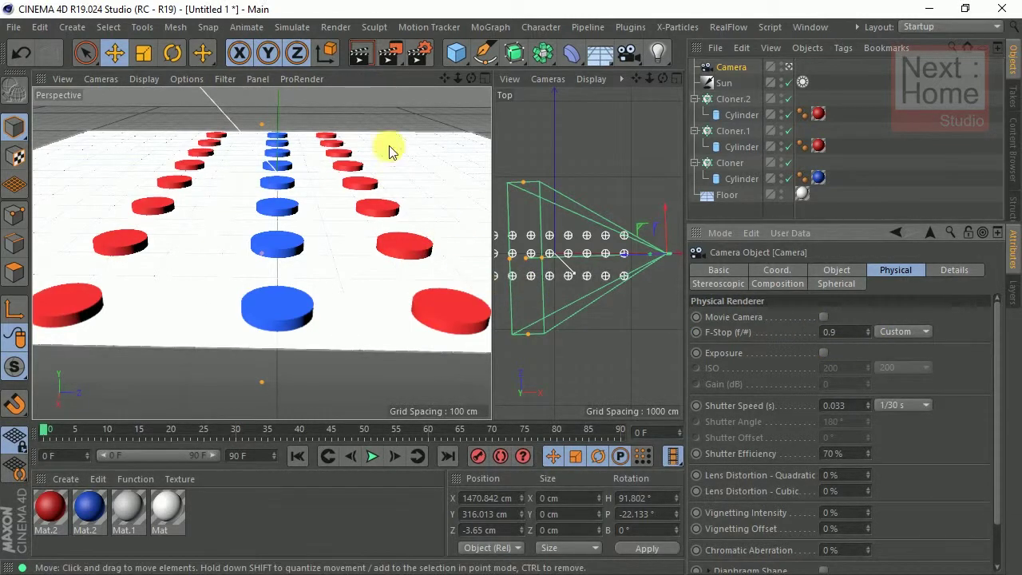
click(385, 120)
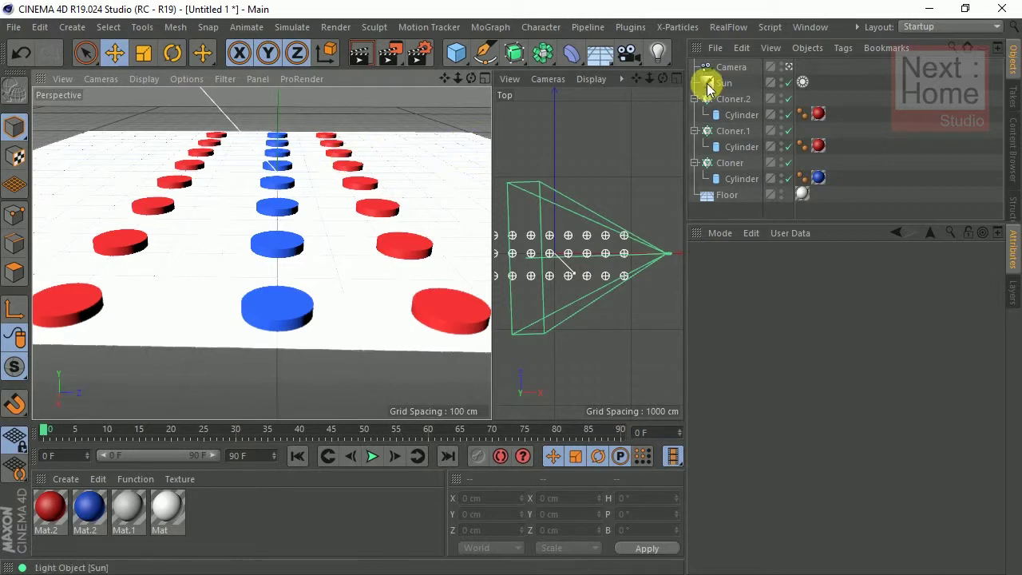
Step: Select the camera and pick the front blue disc as its focus point
click(735, 68)
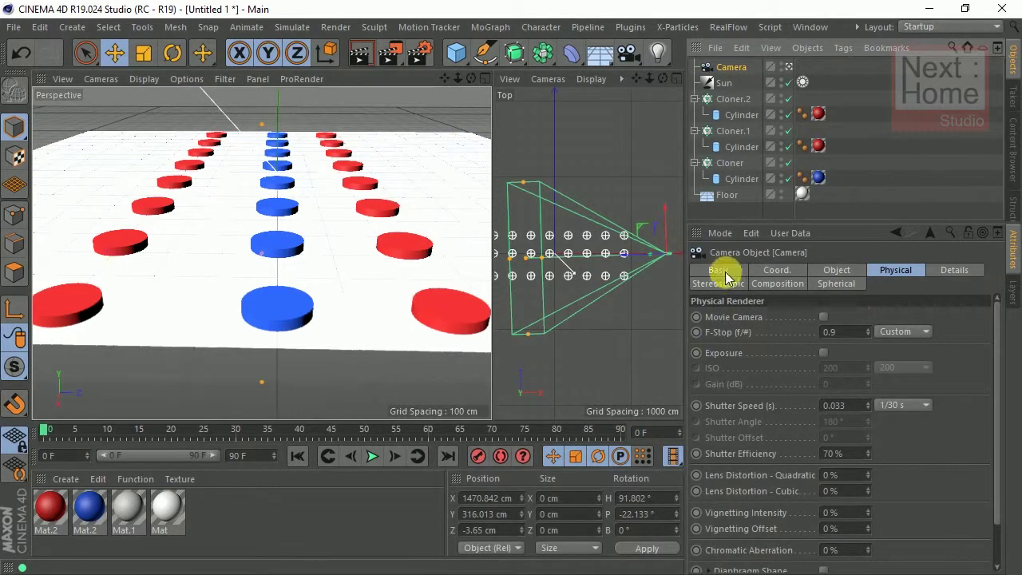
click(894, 270)
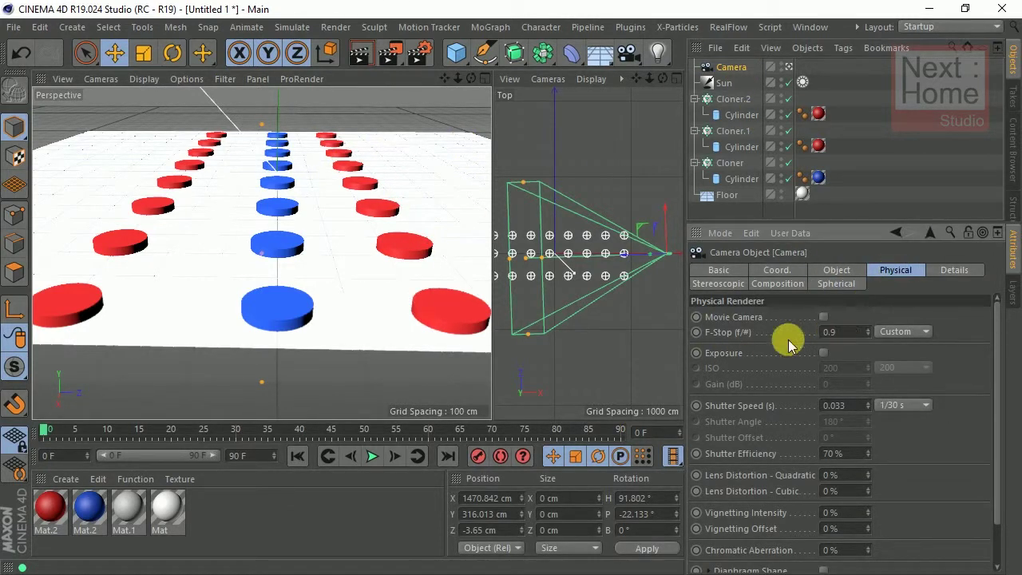
click(837, 270)
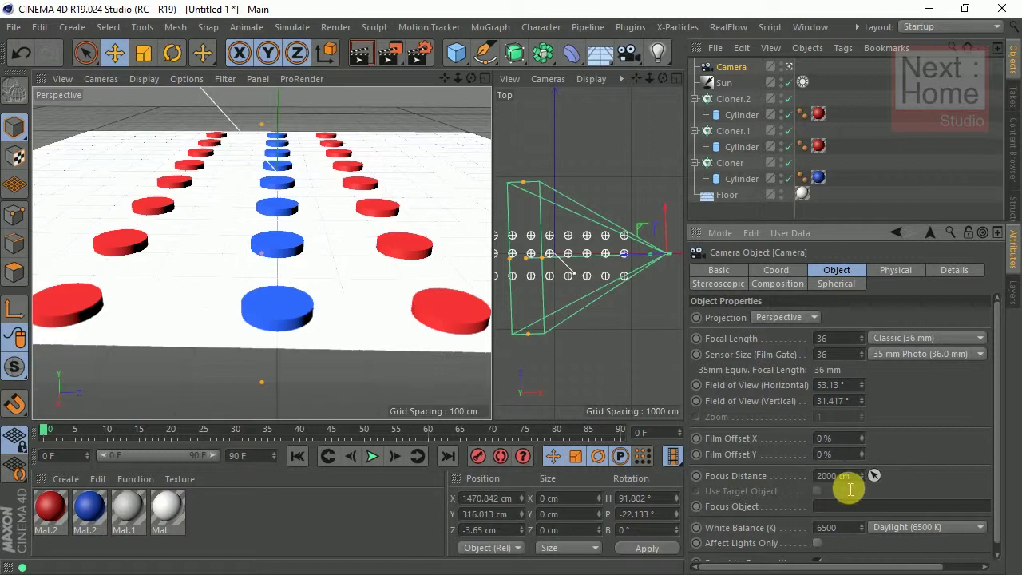
drag(876, 477, 294, 319)
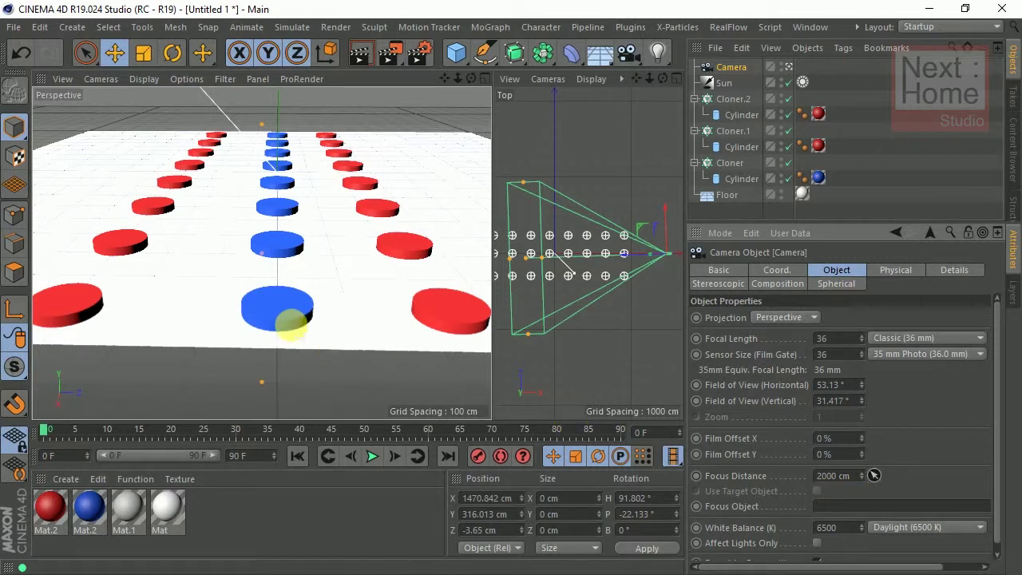
click(281, 314)
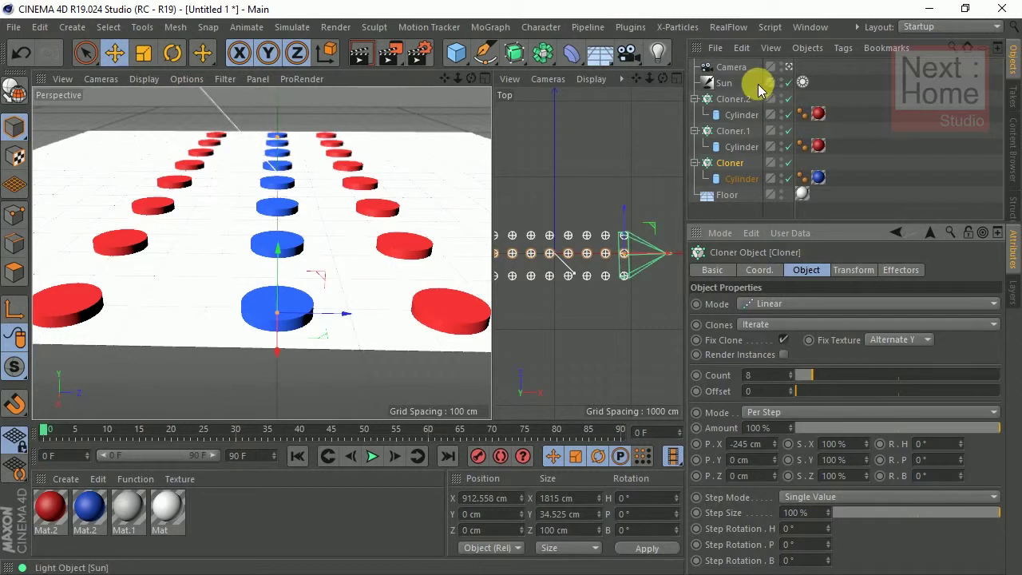
Step: Change the camera's F-Stop to 0.1 on the Physical tab
click(734, 69)
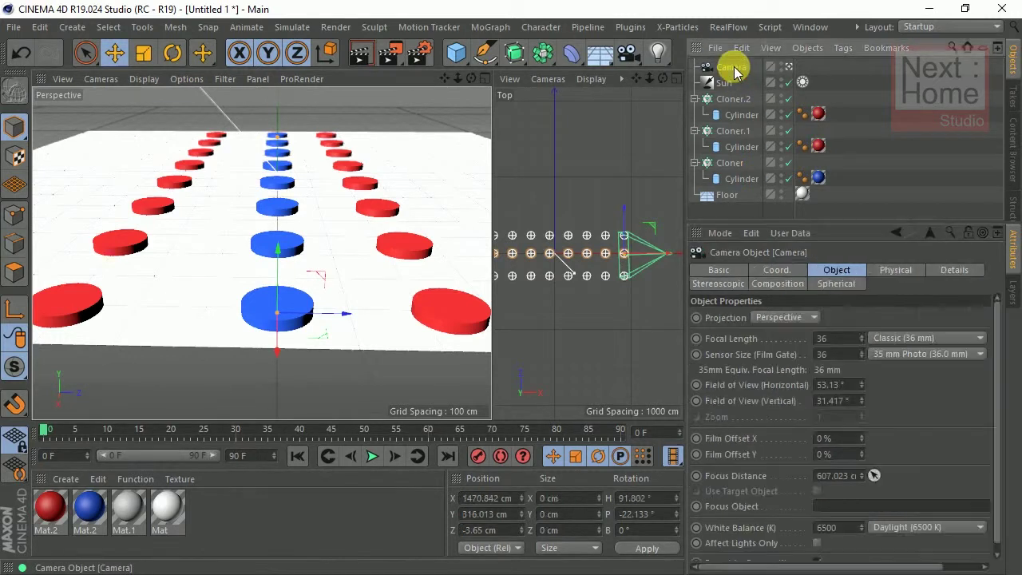
click(898, 272)
key(BackSpace)
text(1)
key(Return)
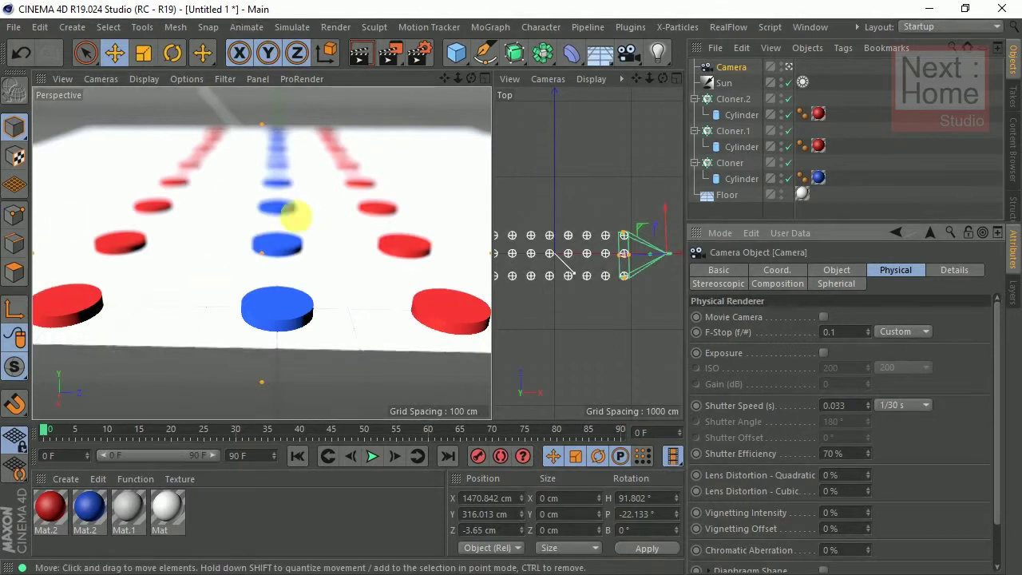
Step: Repick the focus on several blue discs, settling on the middle one (815.633 cm), and render
click(847, 272)
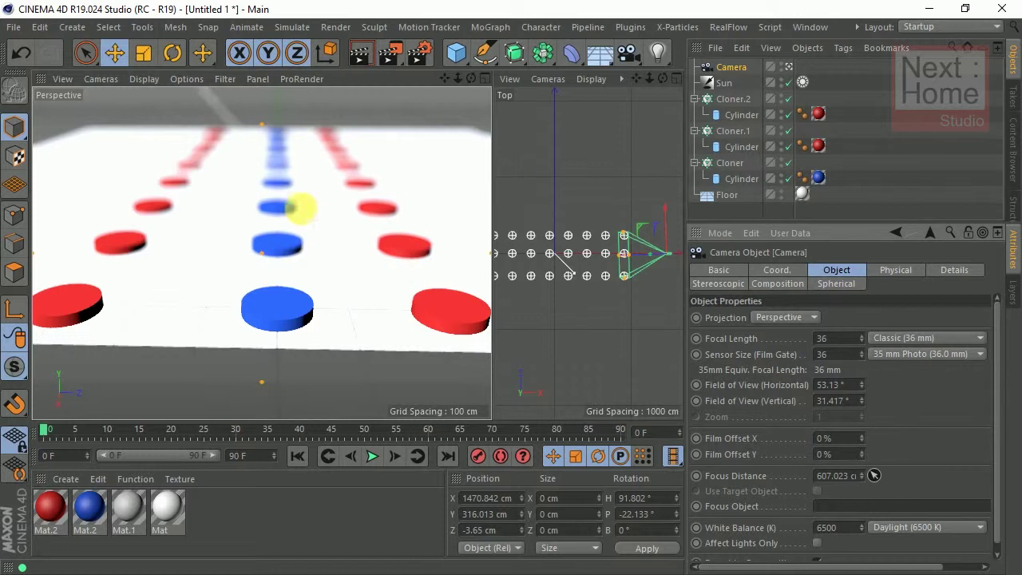
click(292, 209)
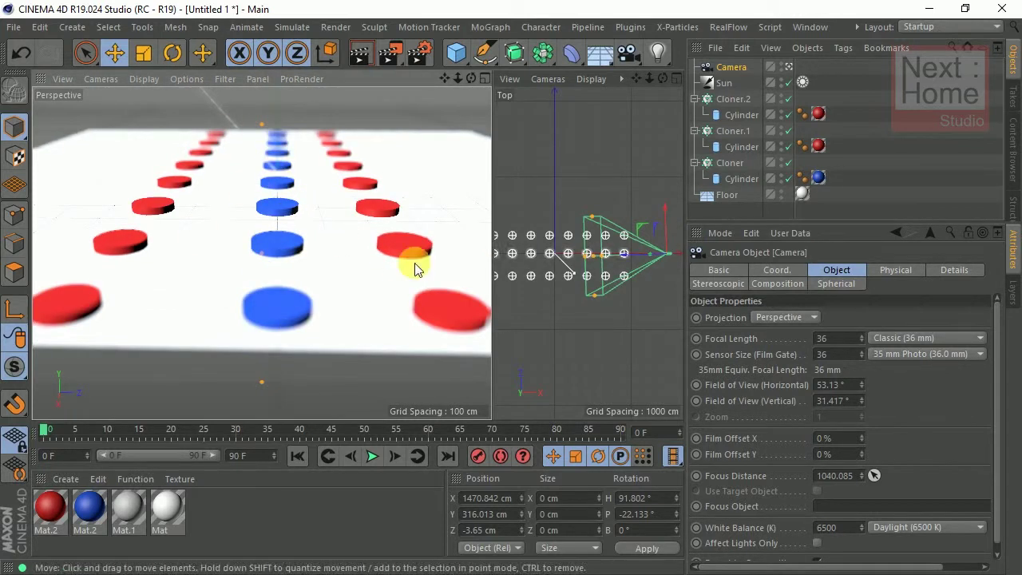
click(873, 475)
click(288, 246)
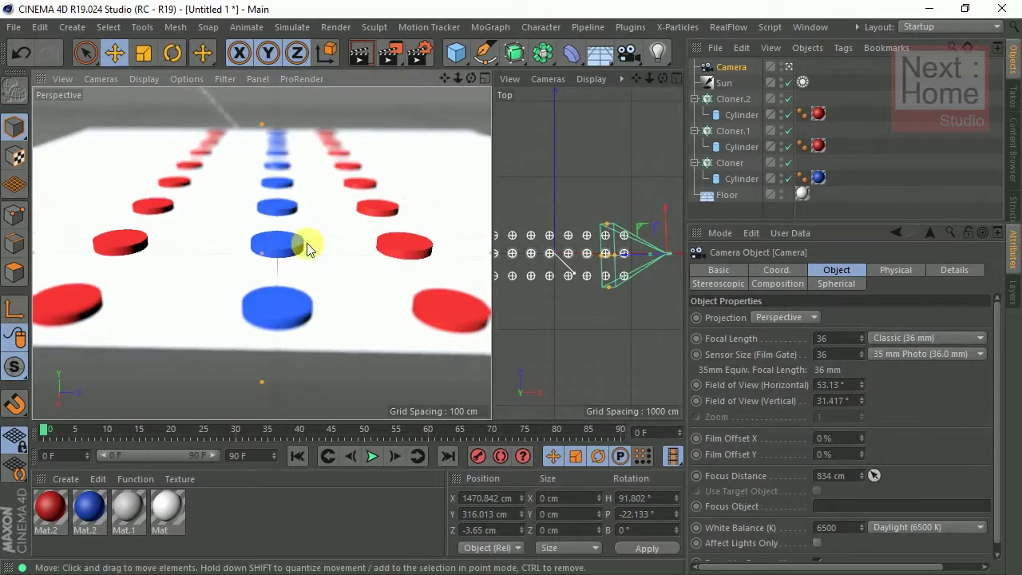
click(873, 475)
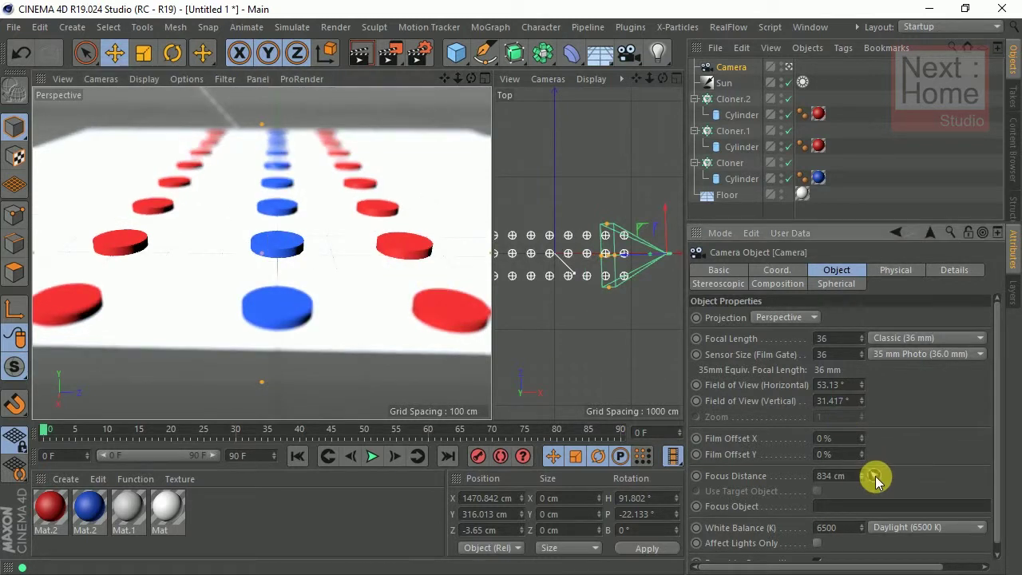
click(275, 164)
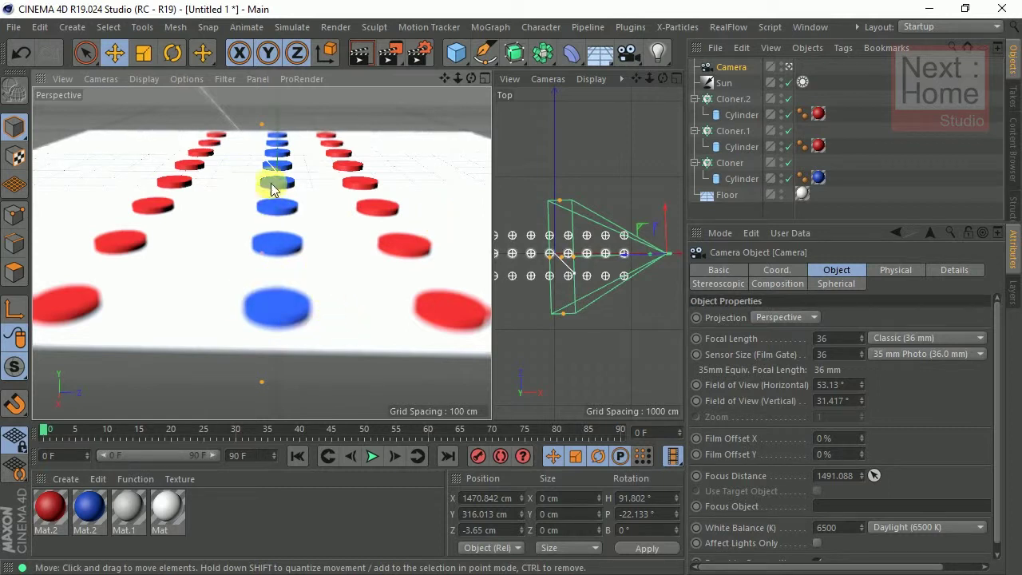
click(874, 475)
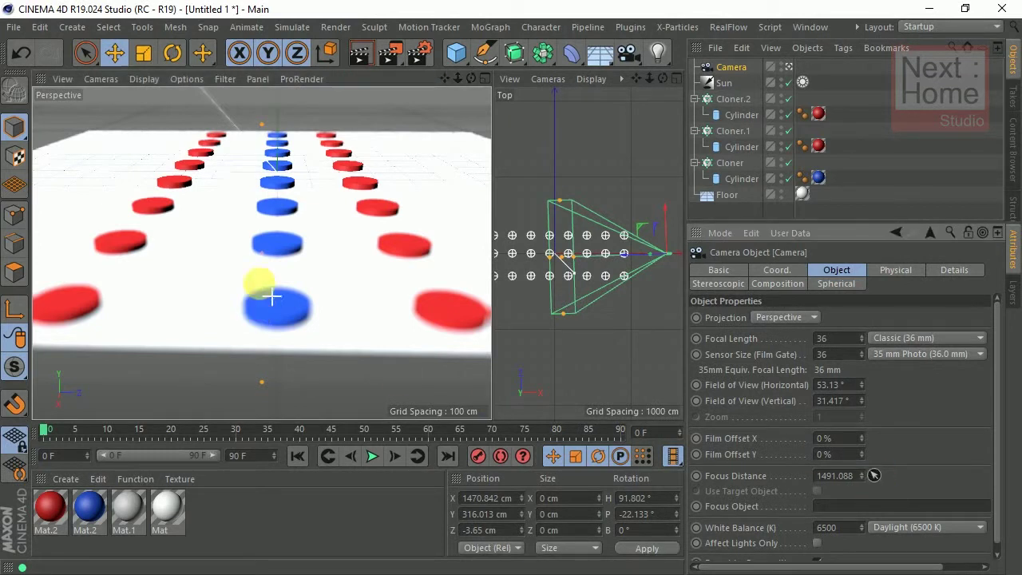
click(272, 247)
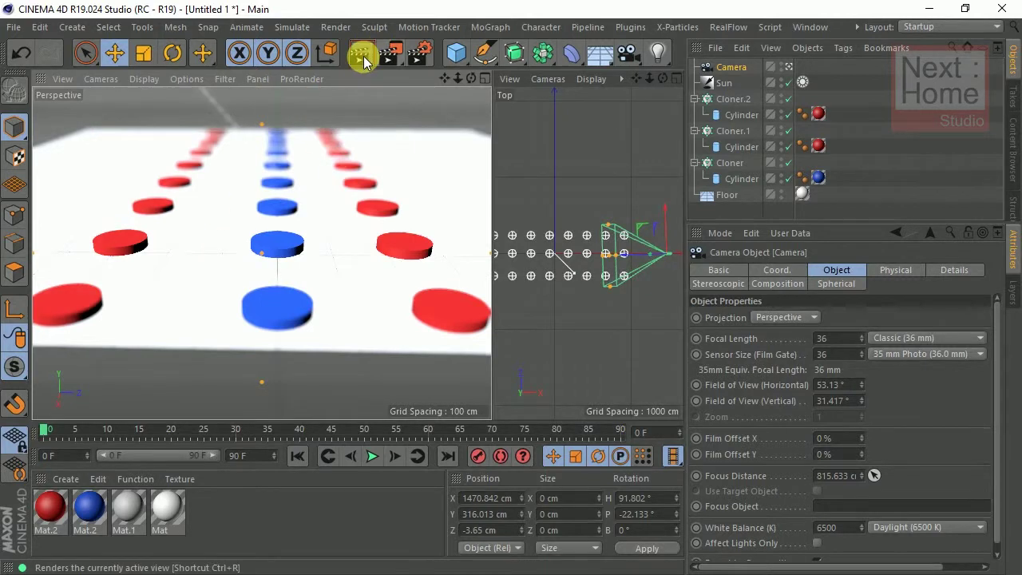
click(391, 56)
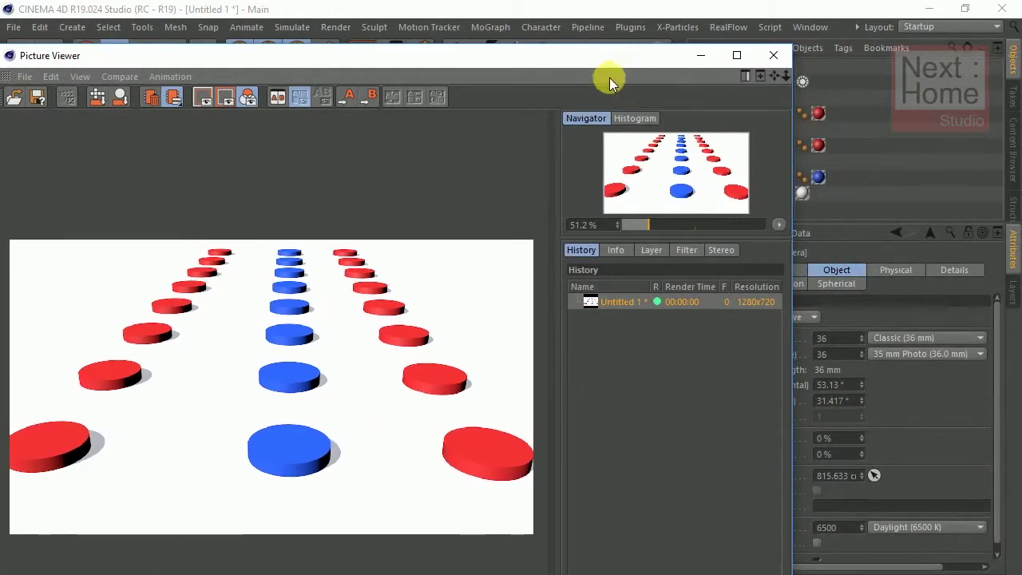
Step: Resize and reposition the Picture Viewer to inspect the all-sharp 1280x720 render, then close it
mouse_move(610, 77)
mouse_down()
mouse_move(680, 51)
mouse_move(695, 11)
mouse_up()
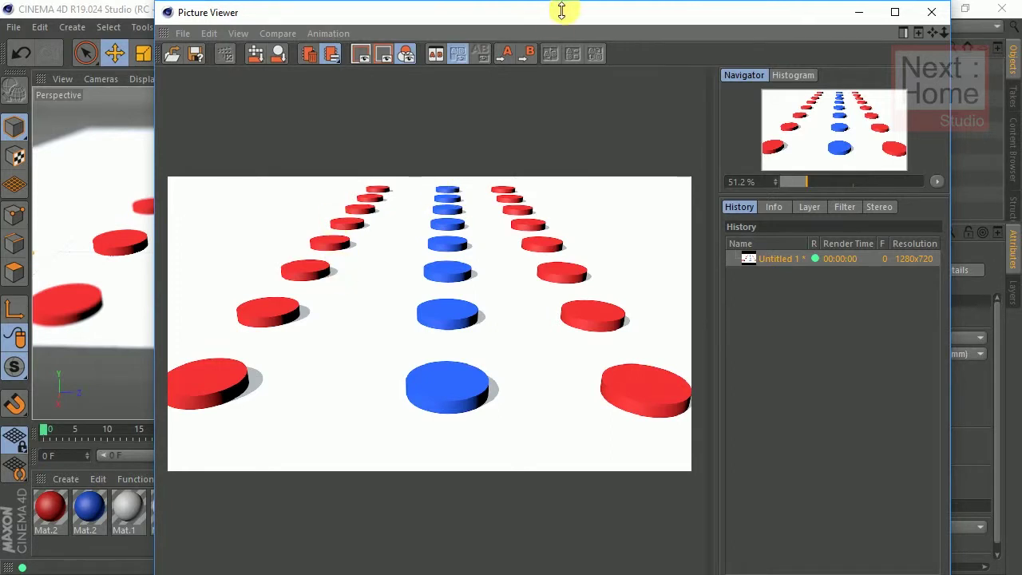
drag(562, 10, 867, 8)
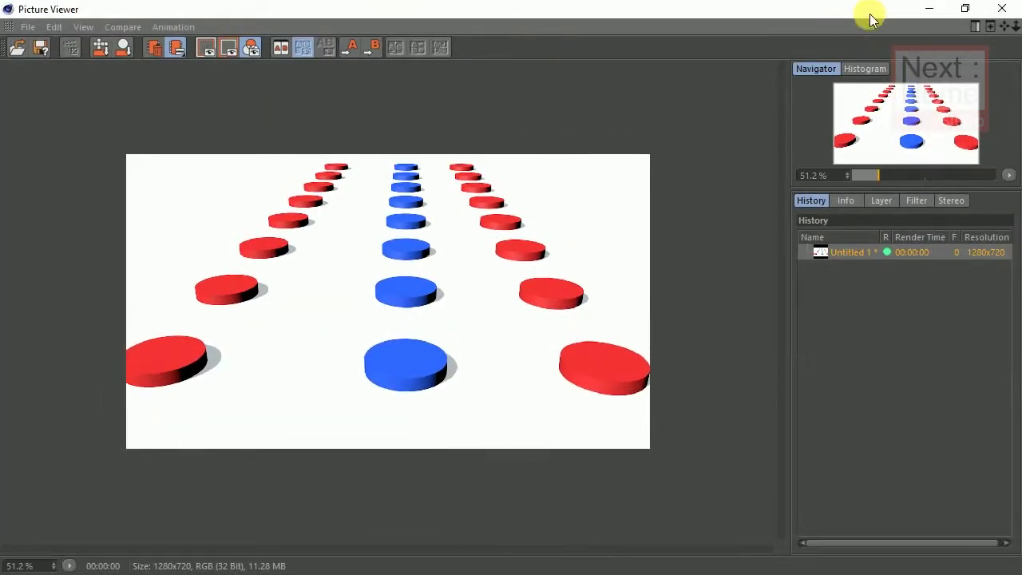
click(964, 8)
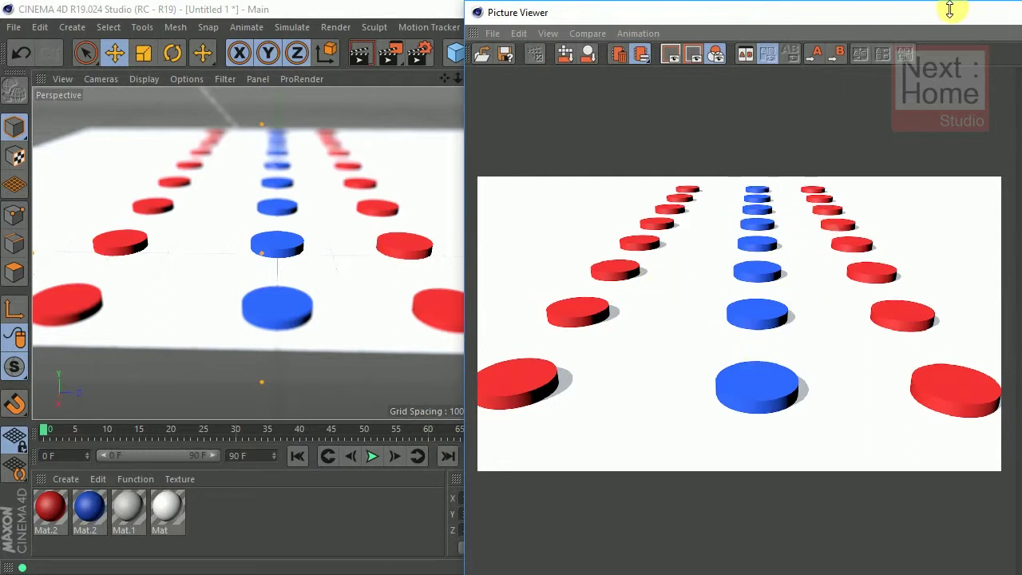
drag(931, 16, 616, 96)
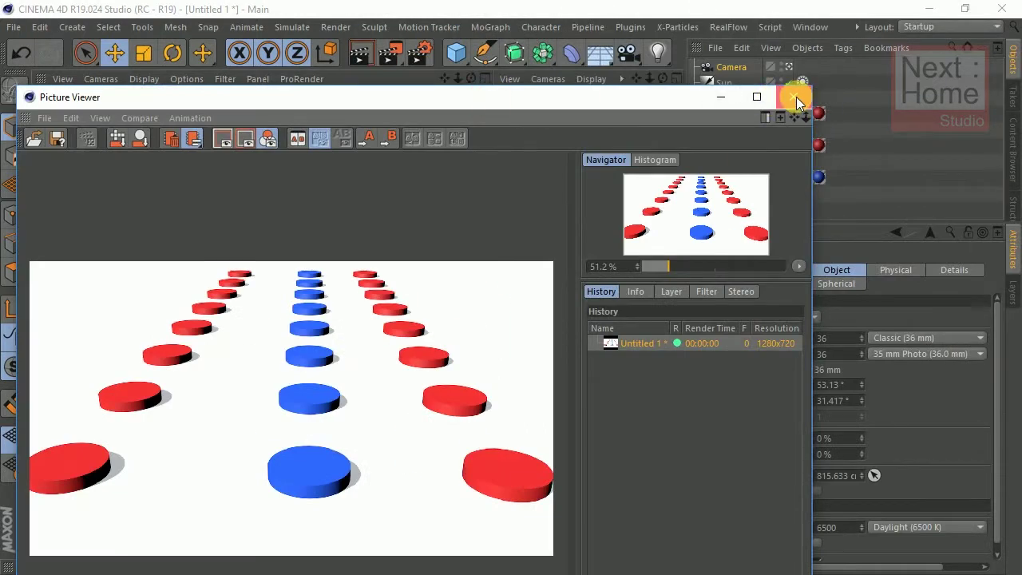
click(795, 98)
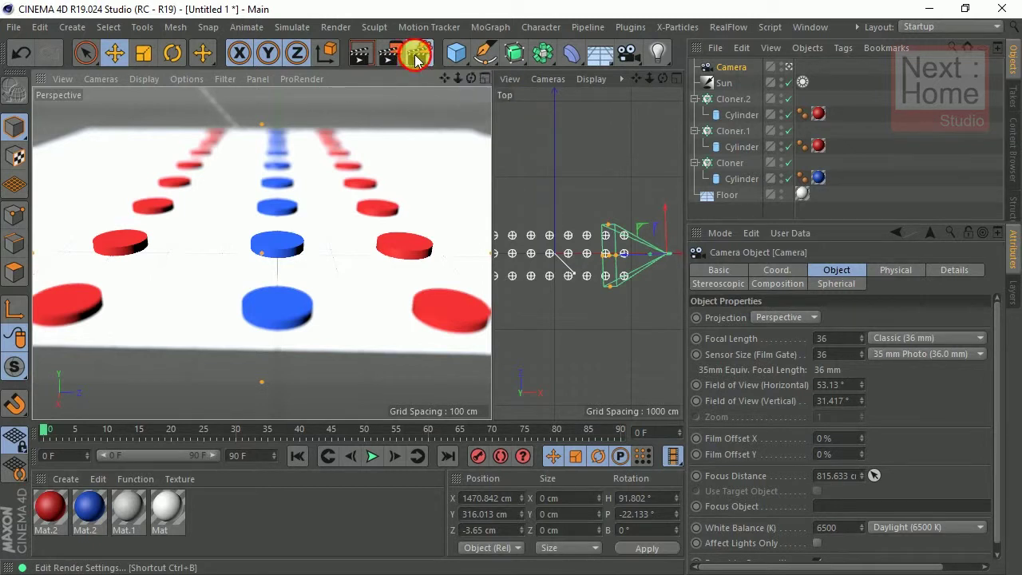
Step: Set the renderer to Physical in Render Settings, then render the scene
click(412, 58)
drag(319, 21, 378, 58)
right_click(608, 88)
click(582, 91)
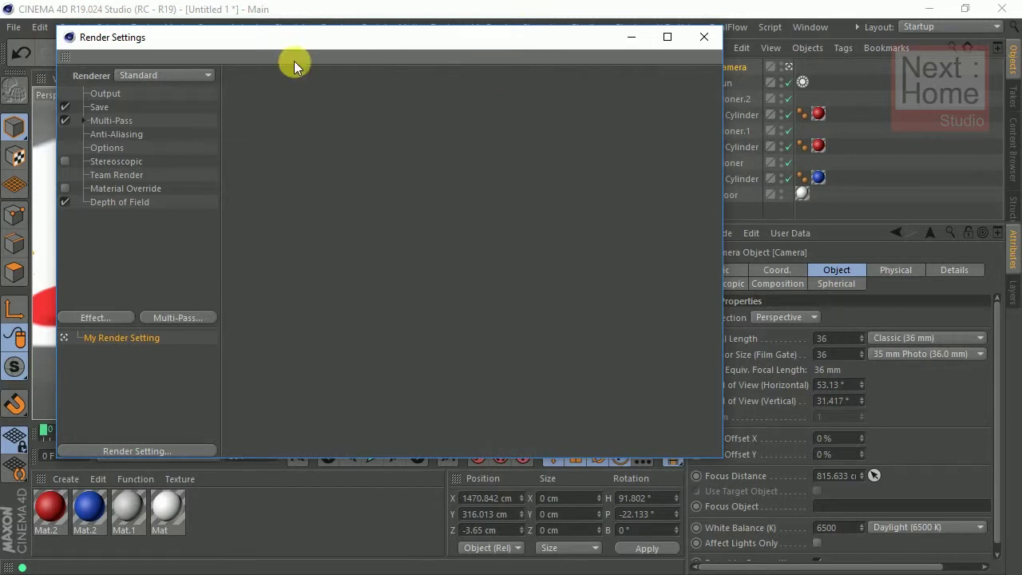
drag(244, 48, 371, 86)
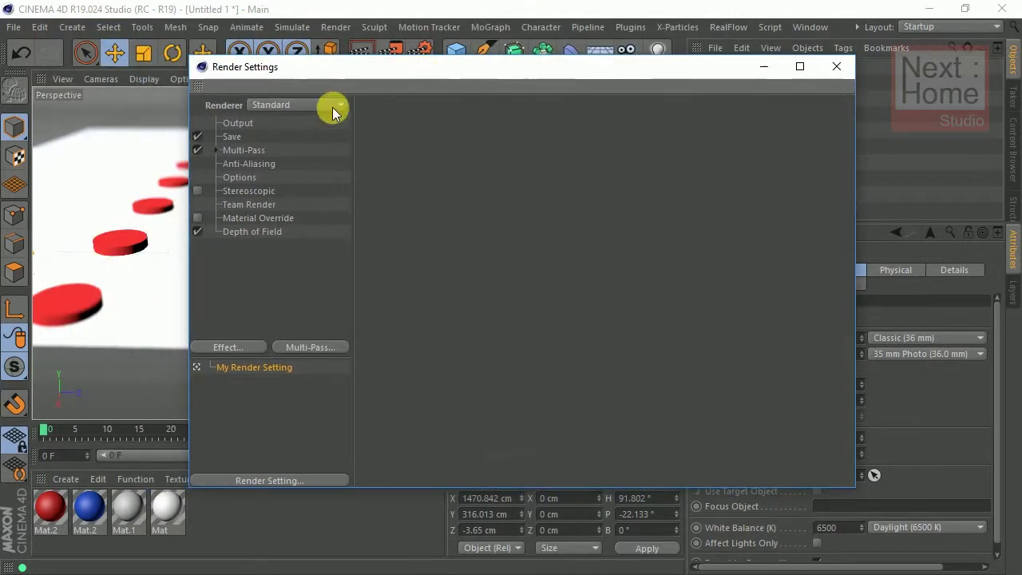
click(290, 107)
click(284, 136)
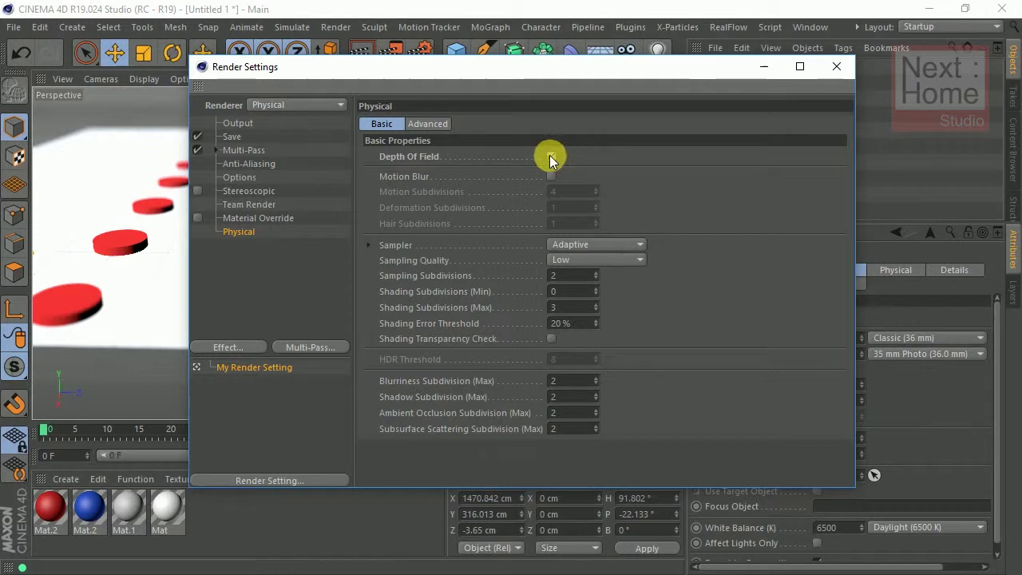
click(849, 70)
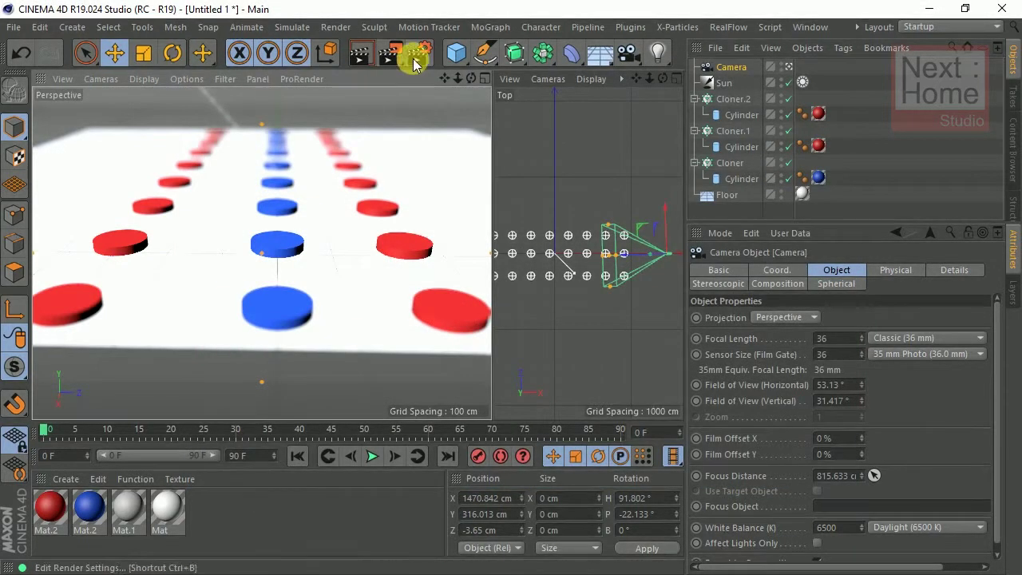
click(388, 53)
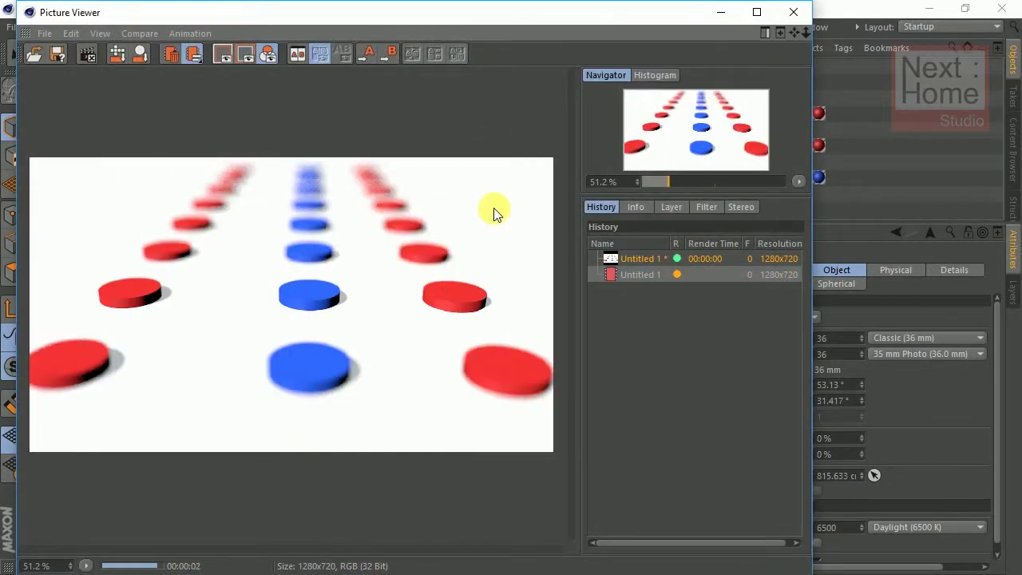
Step: Inspect the blurred-background render, minimize the Picture Viewer, and refocus on a far blue disc
drag(285, 16, 637, 35)
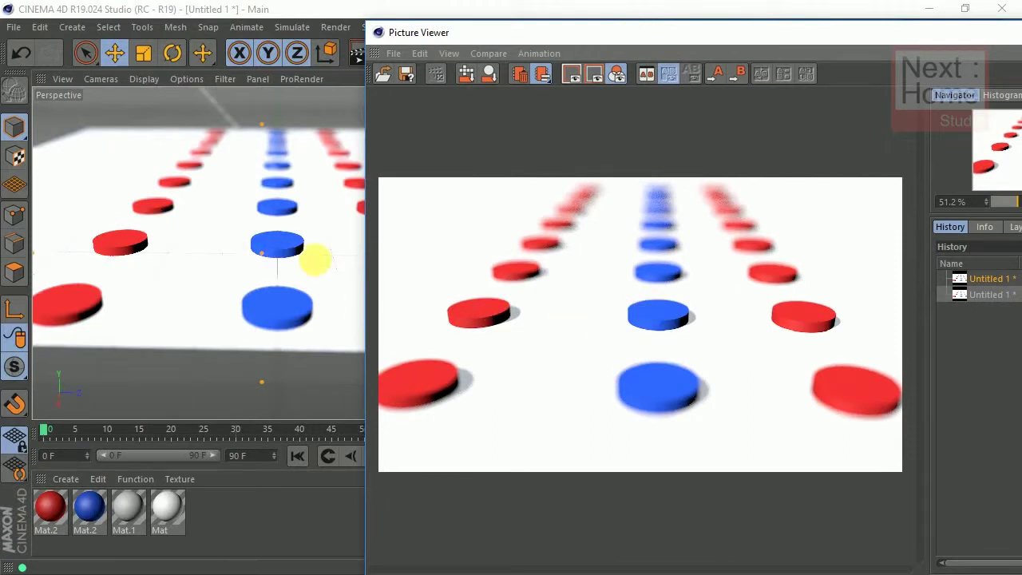
drag(695, 11, 682, 32)
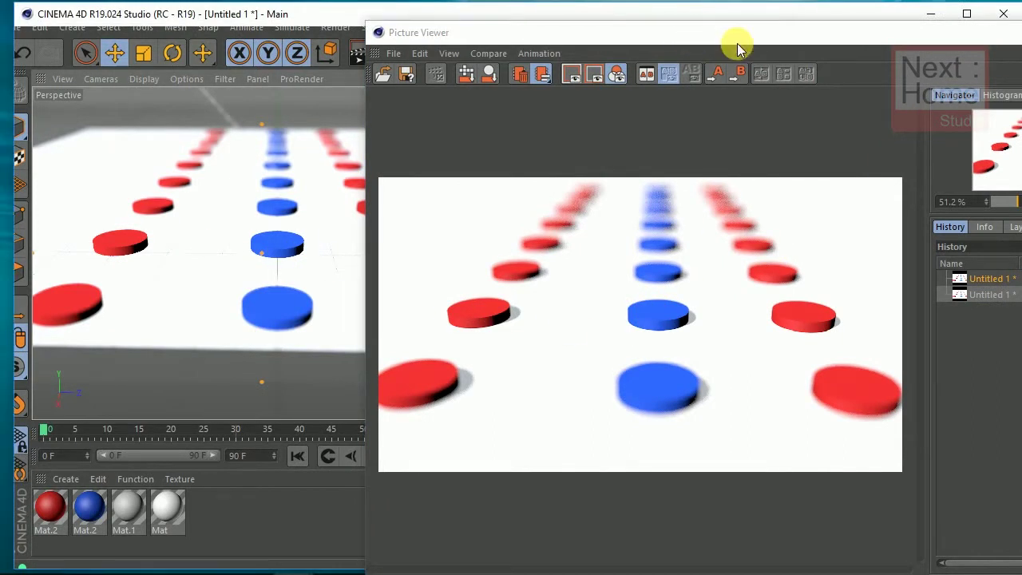
double_click(988, 22)
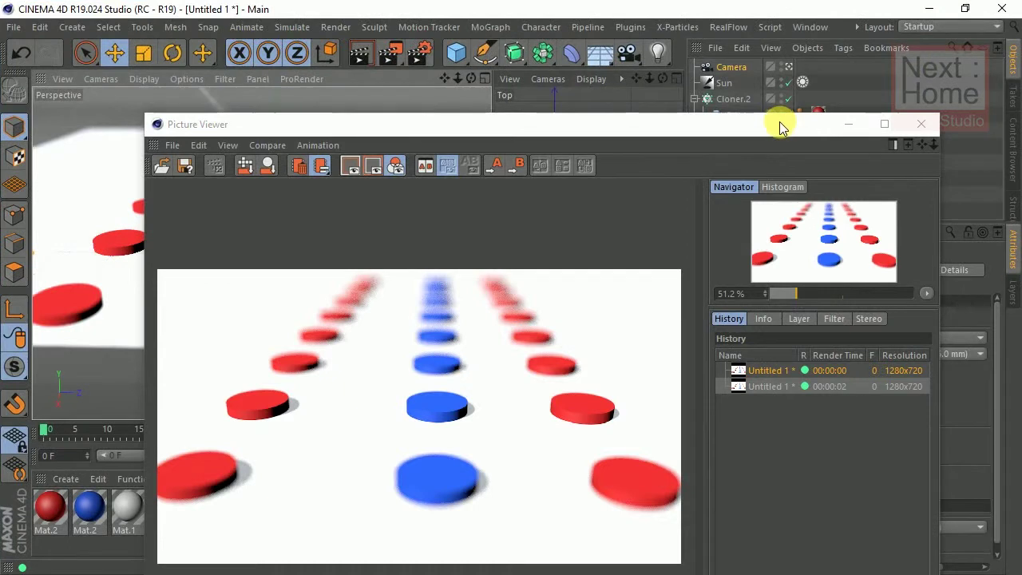
drag(779, 122, 864, 62)
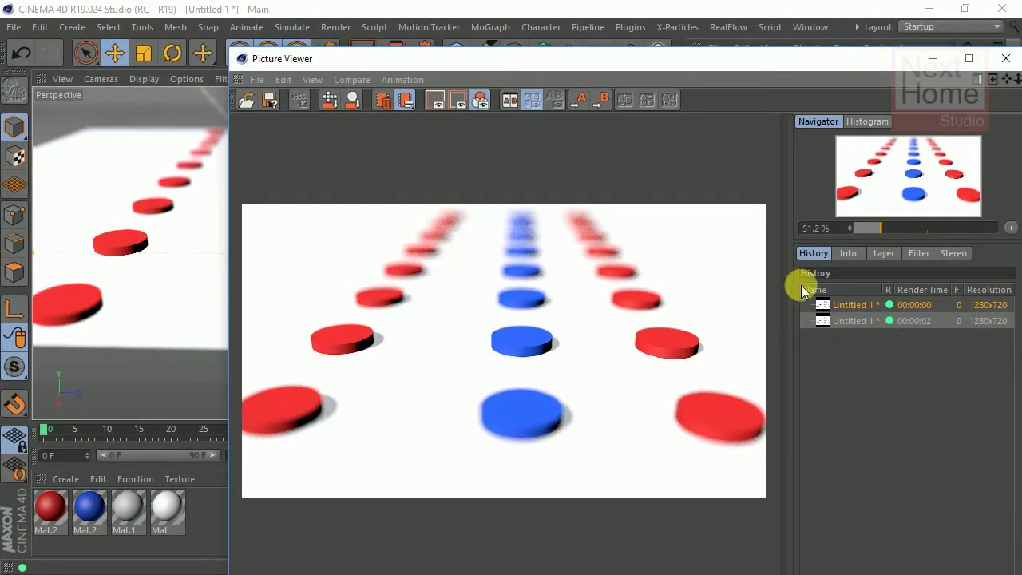
mouse_move(854, 63)
mouse_down()
mouse_move(174, 187)
mouse_move(205, 247)
mouse_move(444, 185)
mouse_up()
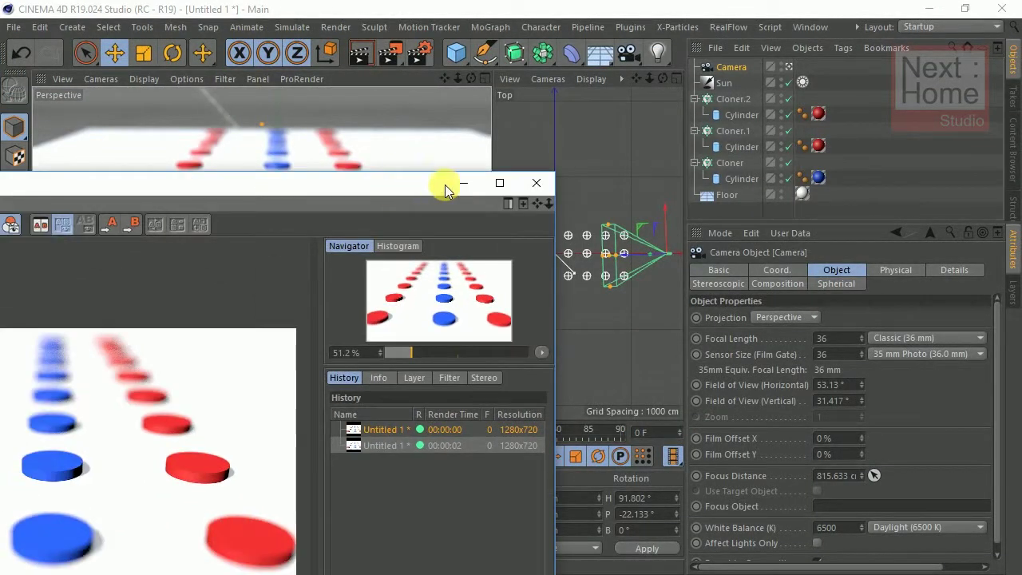
click(462, 188)
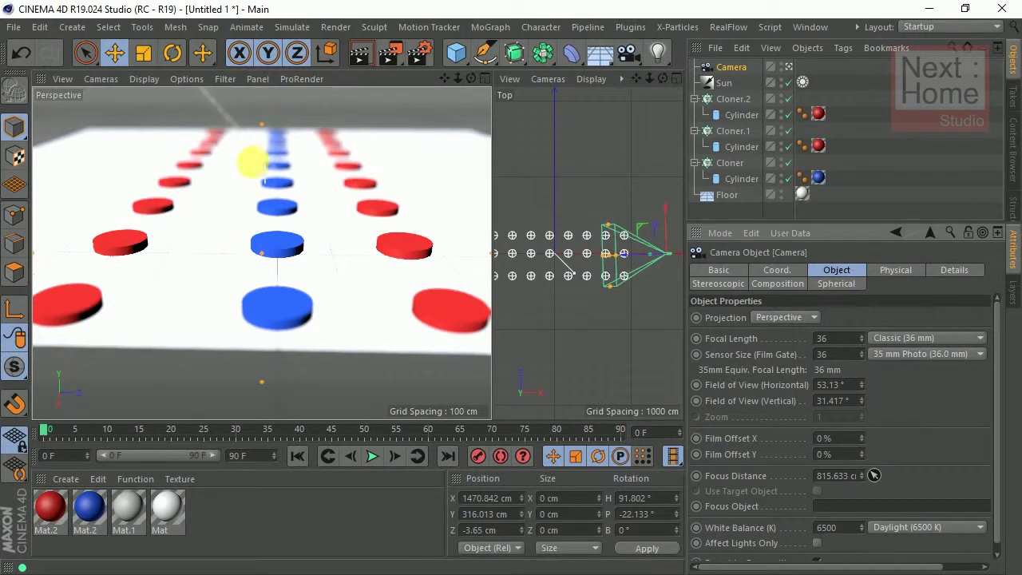
click(289, 182)
Step: Render the scene focused at 1491.088 cm, compare it in the Picture Viewer, then close it
click(394, 56)
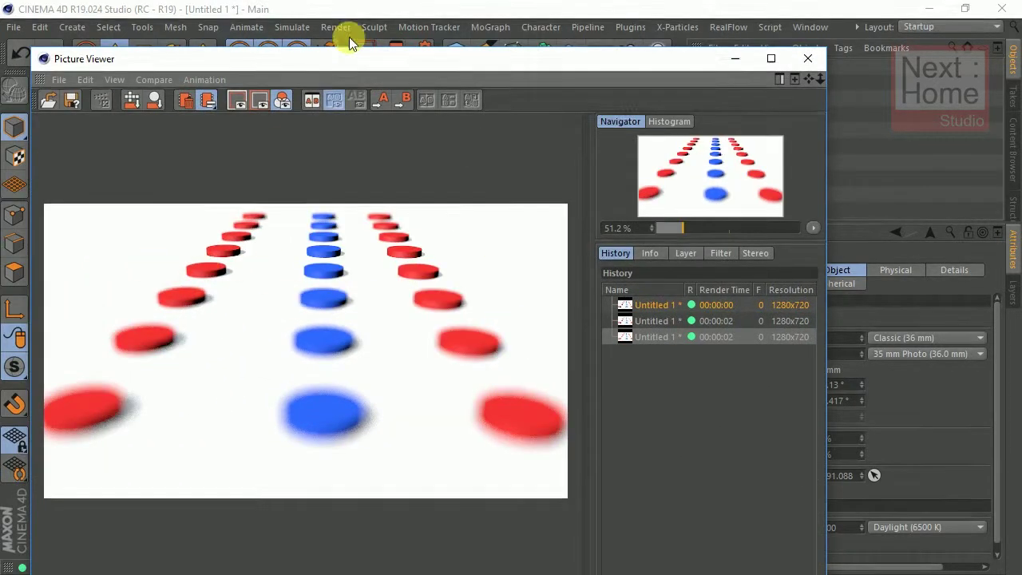
drag(370, 60, 780, 41)
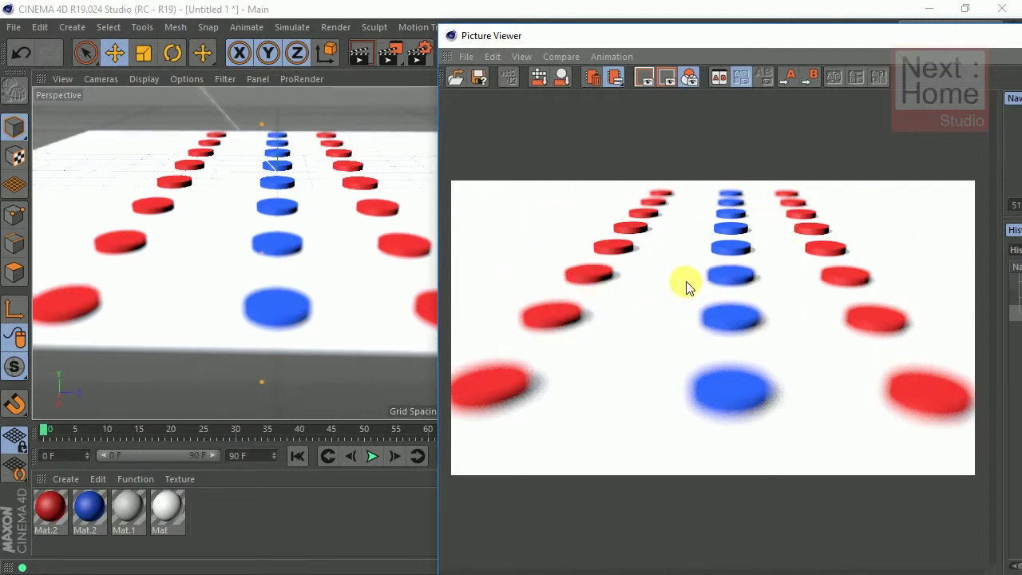
drag(898, 40, 443, 85)
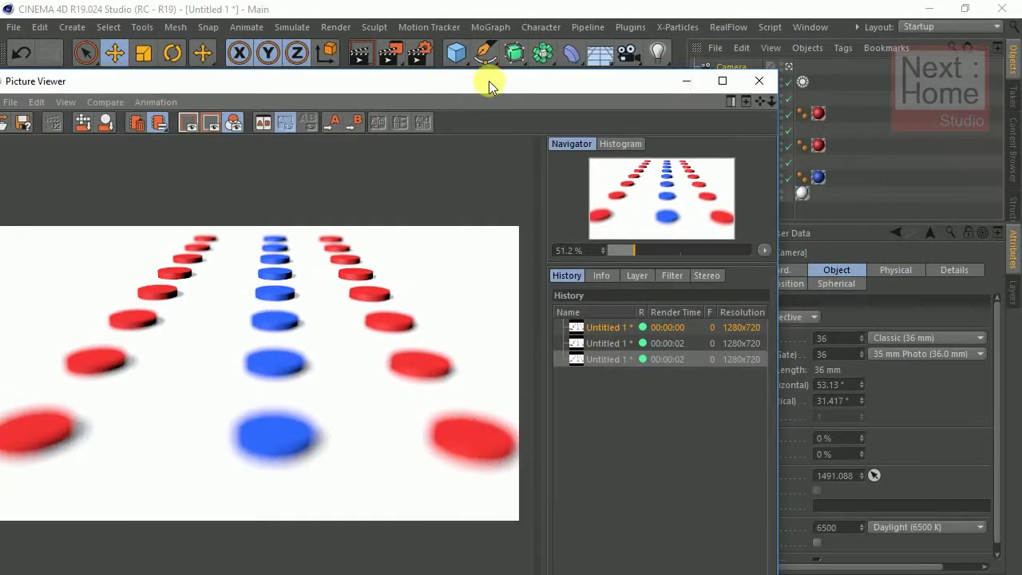
click(759, 80)
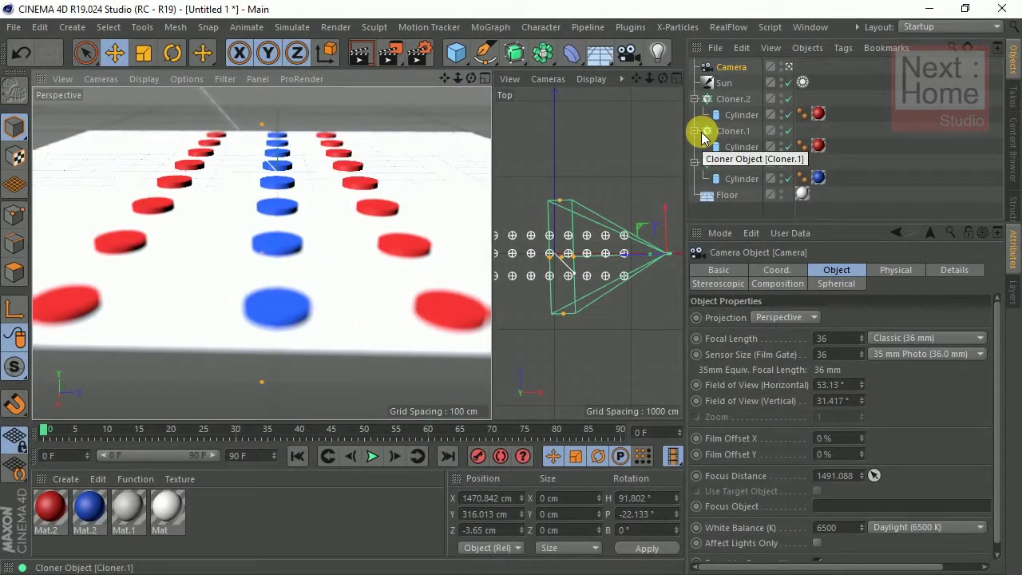